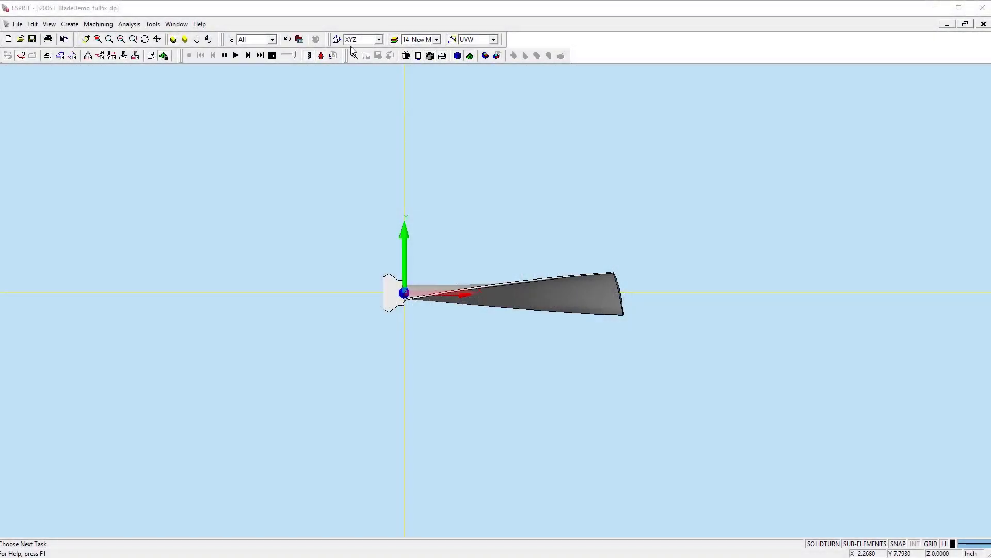
Confirm the simulation parameters unchanged and launch the blade machining simulation with machine, spindle and tool
left_click(334, 55)
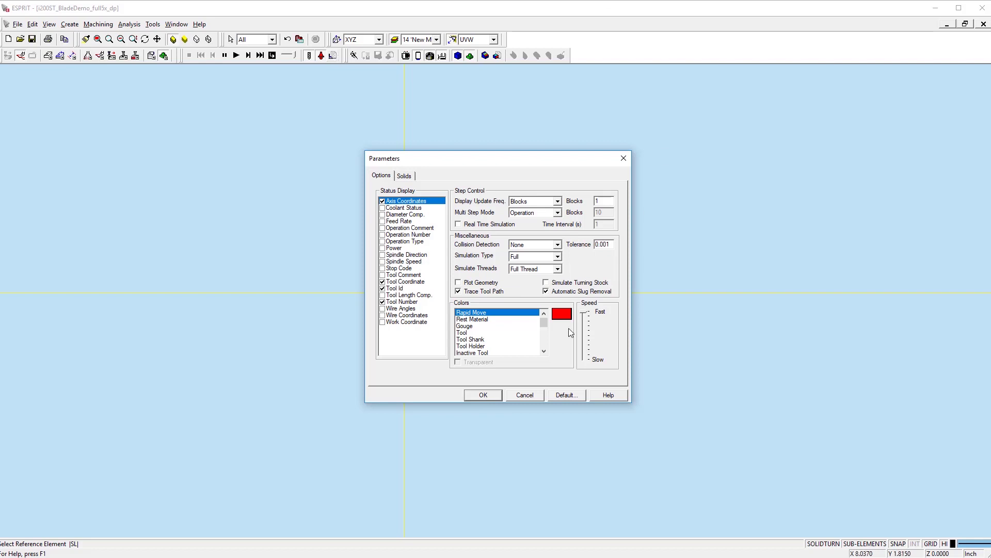
left_click(474, 395)
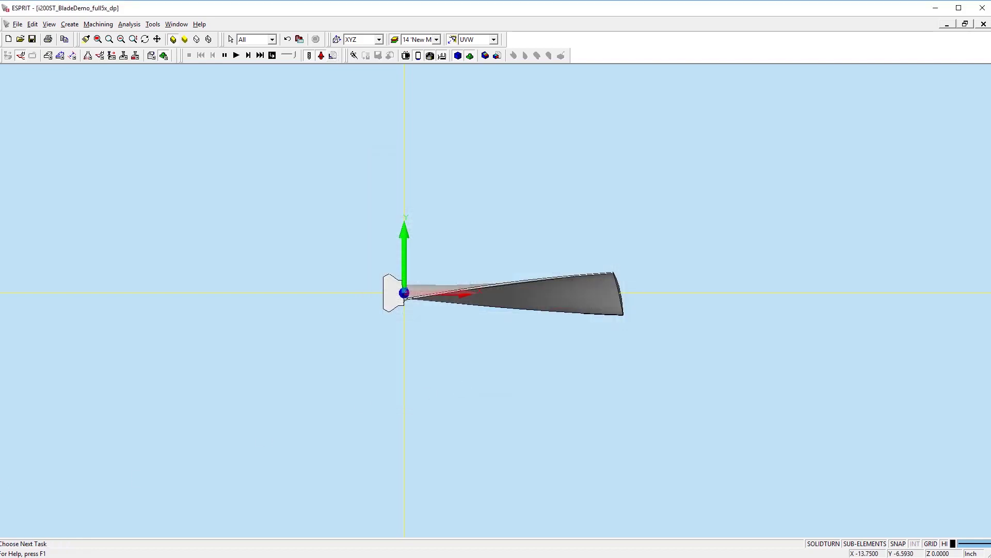
left_click(238, 56)
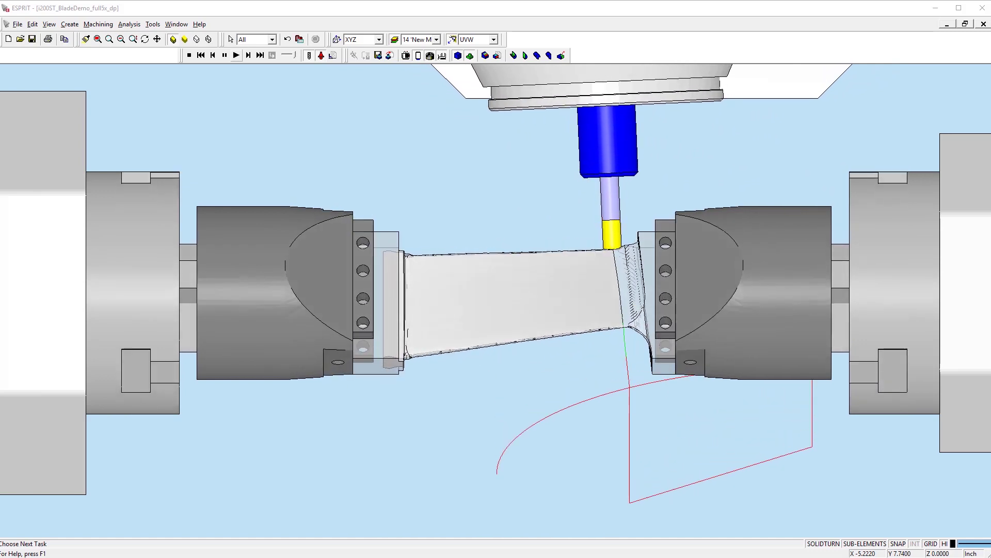
Set Display Update Freq. Blocks to 50 and replay the blade machining simulation
left_click(224, 55)
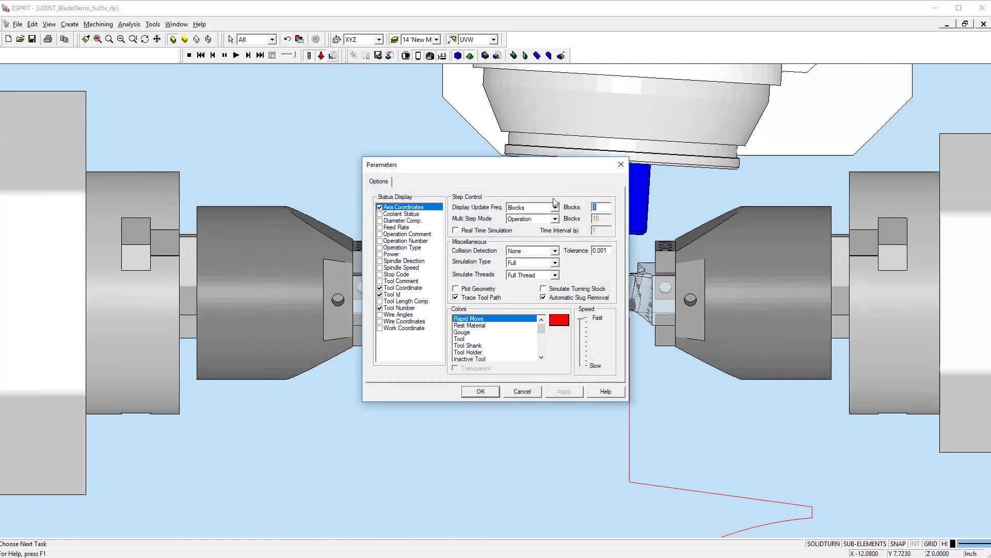
type("50")
left_click(481, 392)
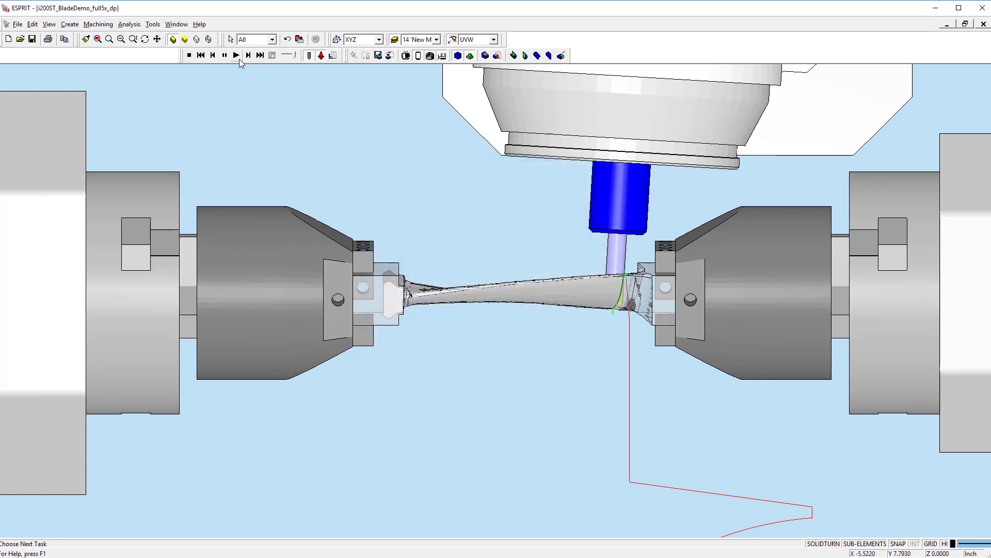
left_click(237, 58)
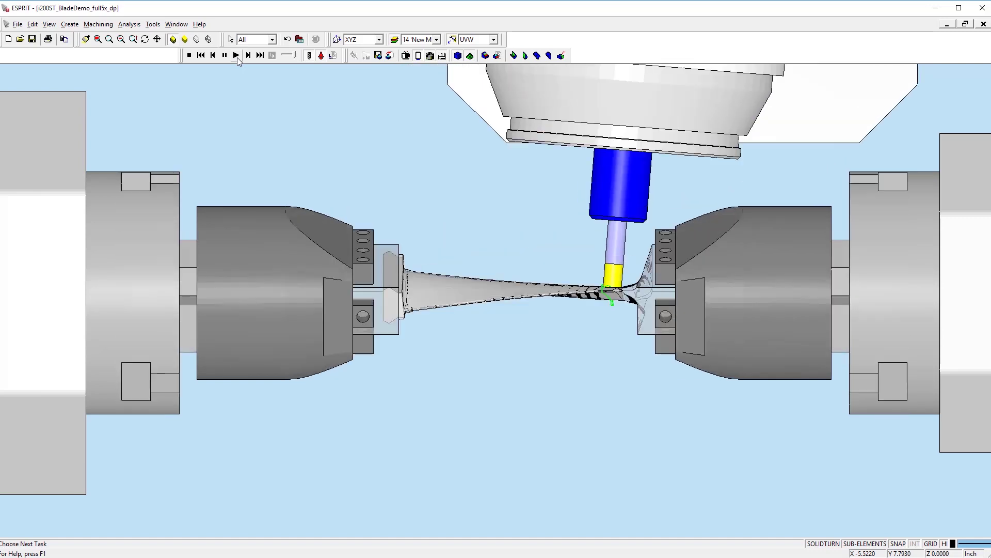
Enable Real Time Simulation with a 1-second time interval and replay the blade simulation
left_click(333, 56)
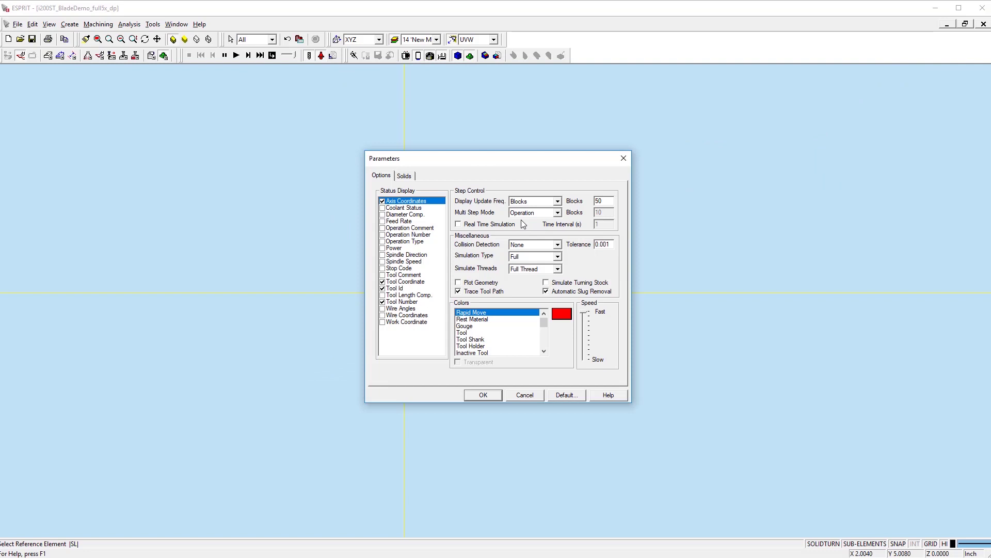
left_click(475, 226)
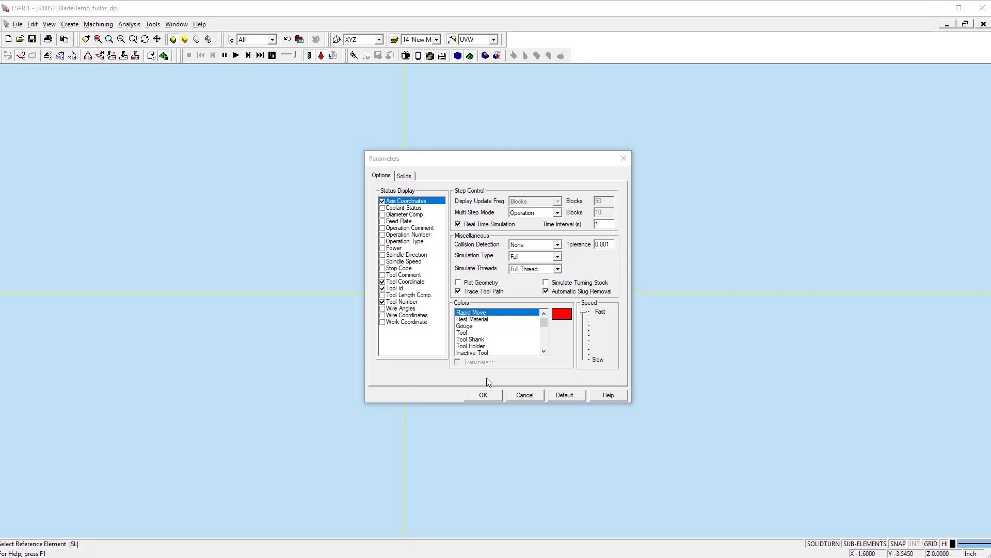
left_click(485, 395)
left_click(236, 55)
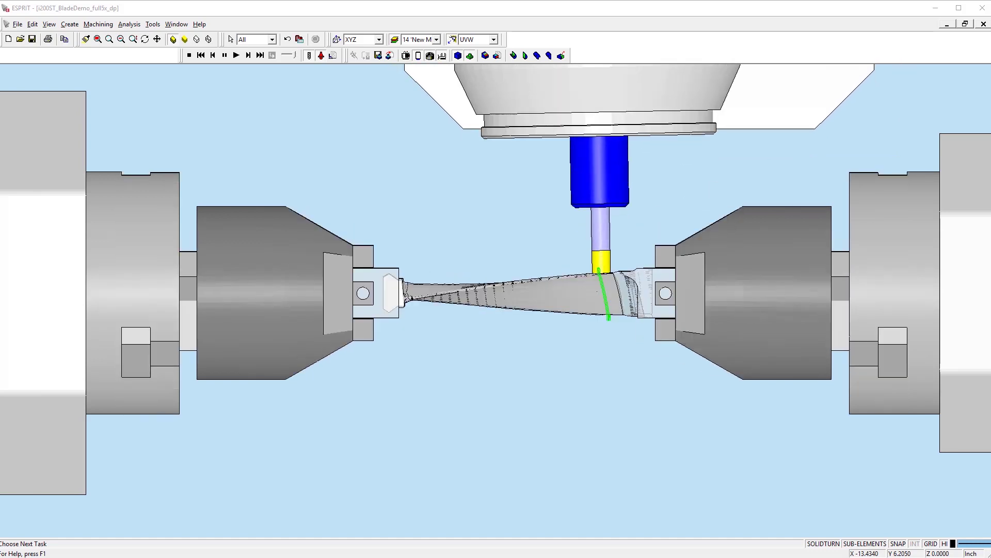
Change the simulation tolerance from 0.001 to 0.1, rerun it, and hide the spindle head housing
left_click(334, 58)
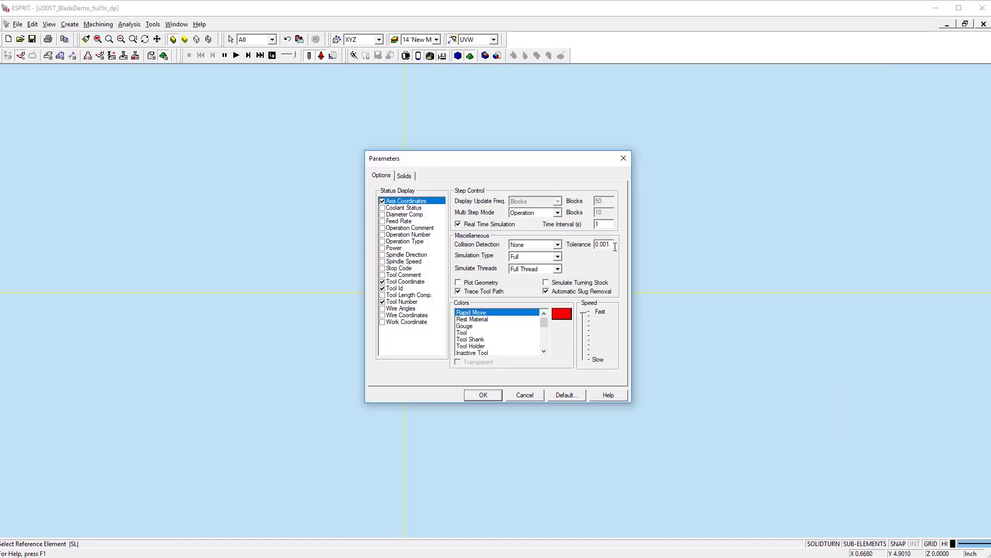
double_click(606, 245)
key("BackSpace")
left_click(483, 395)
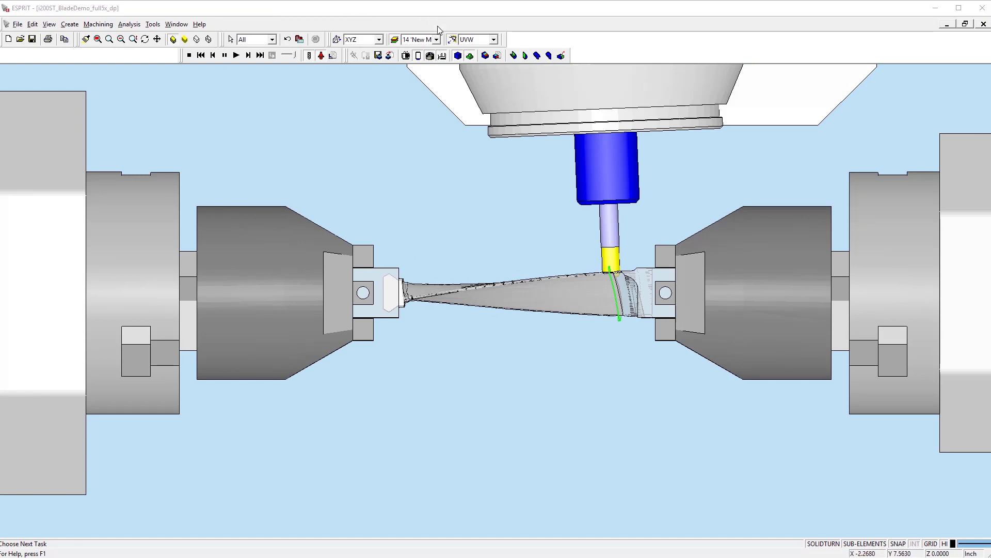
left_click(419, 56)
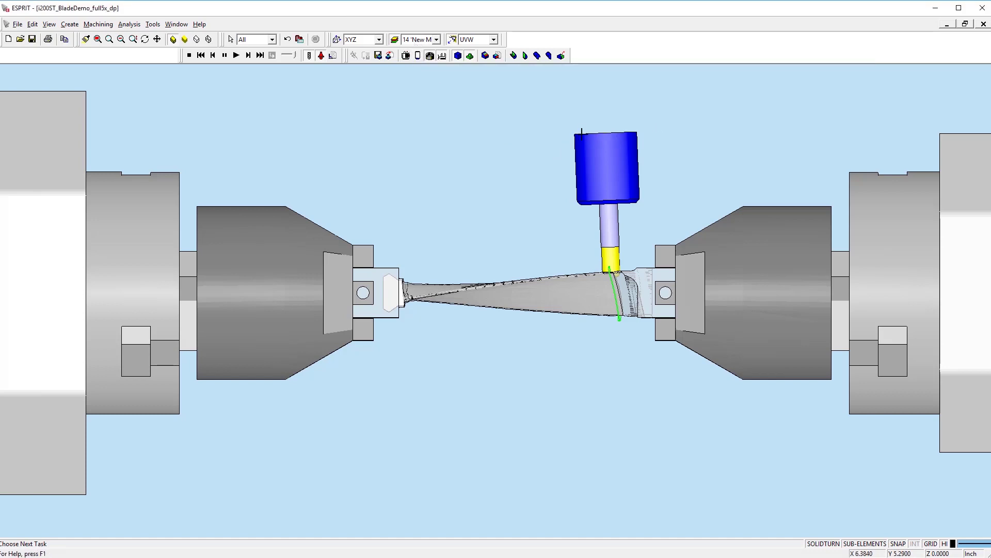
middle_click_drag(594, 137, 600, 174)
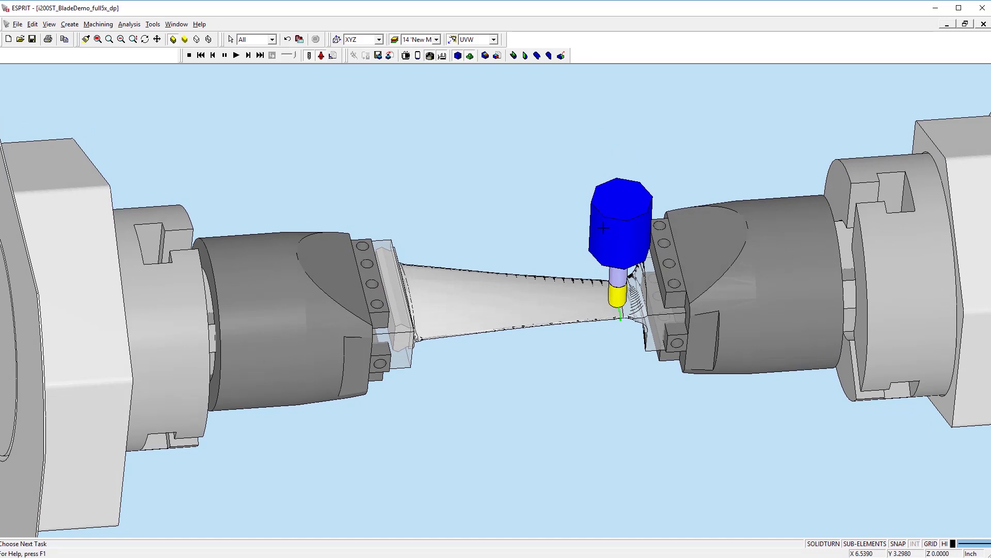
Stop playback and set the Target1 stock solid's tolerance to .1, updating and confirming it
left_click(190, 57)
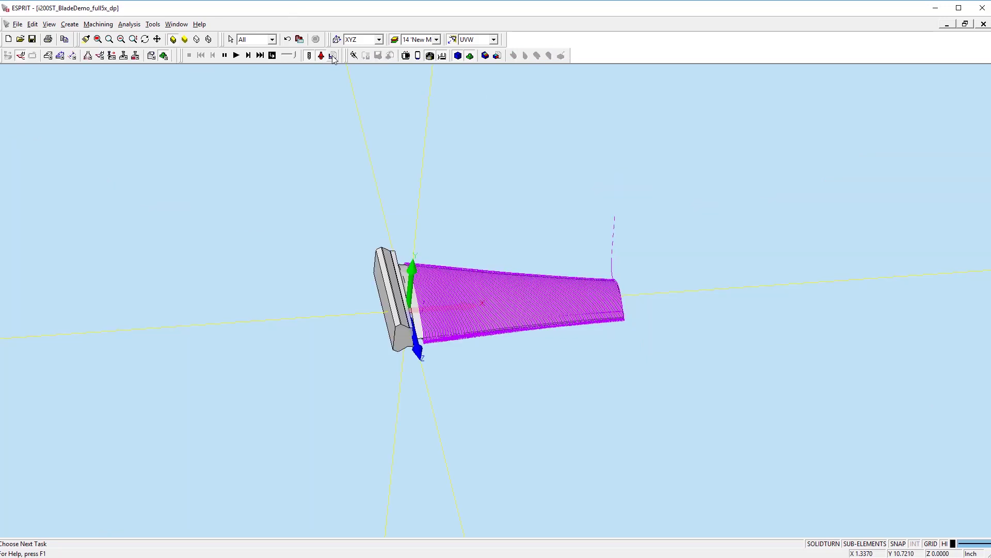
left_click(333, 56)
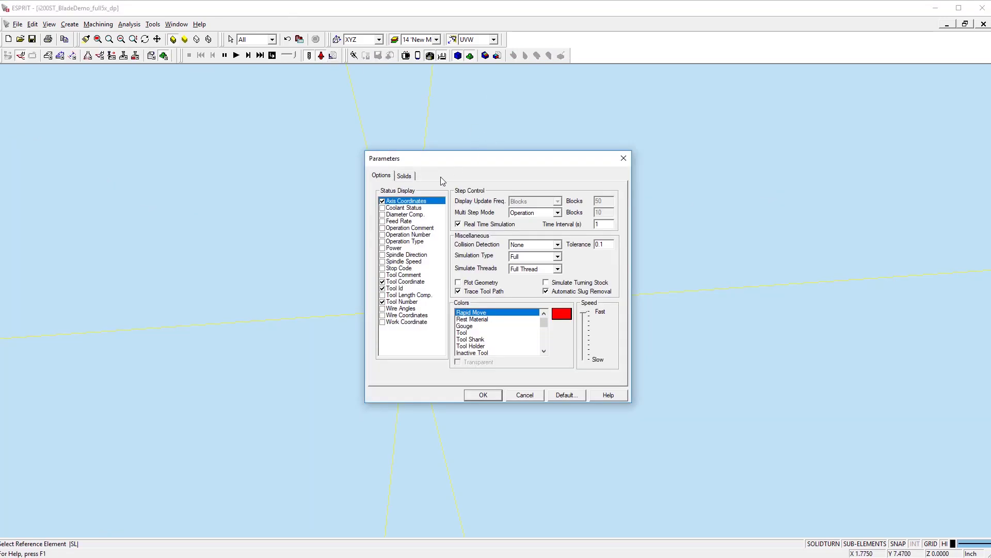
left_click(405, 176)
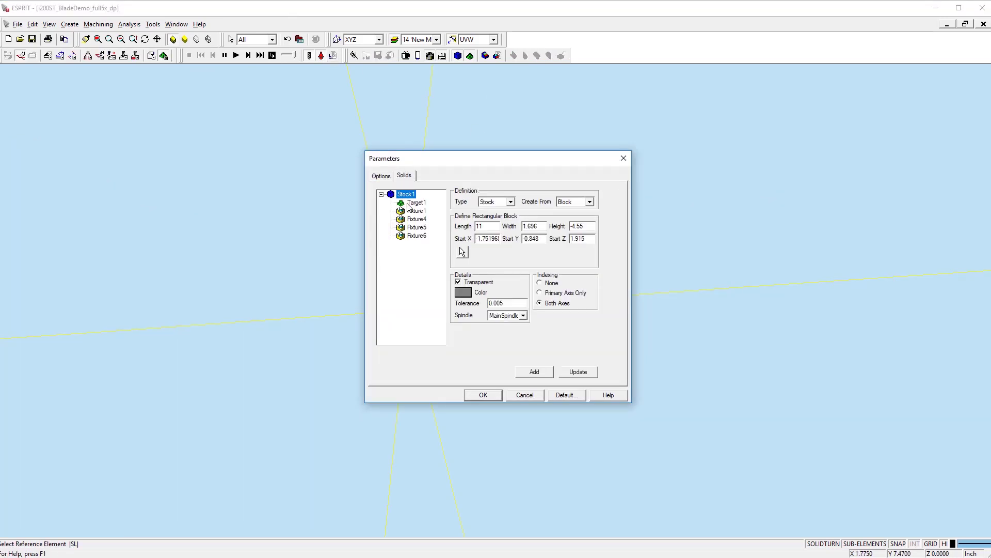
left_click(462, 252)
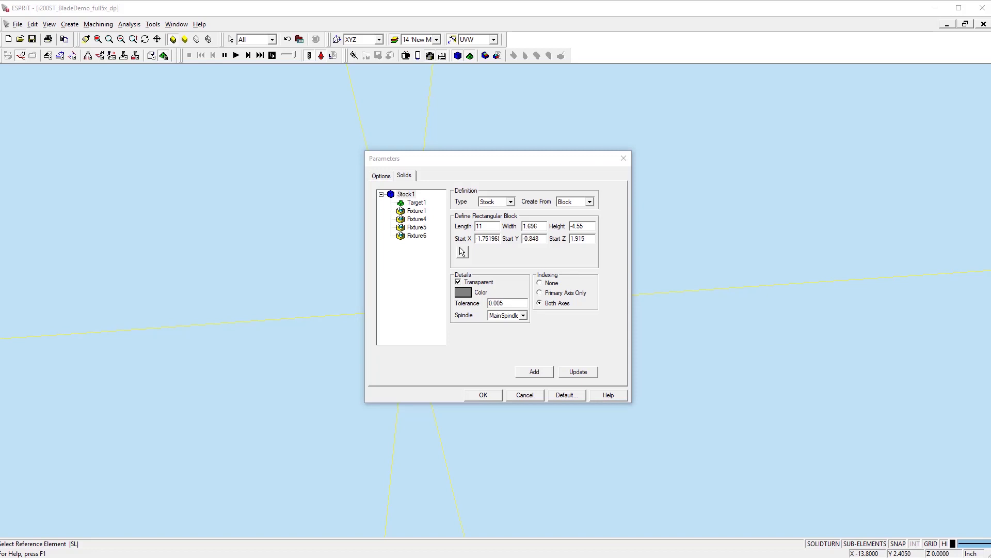
left_click(416, 203)
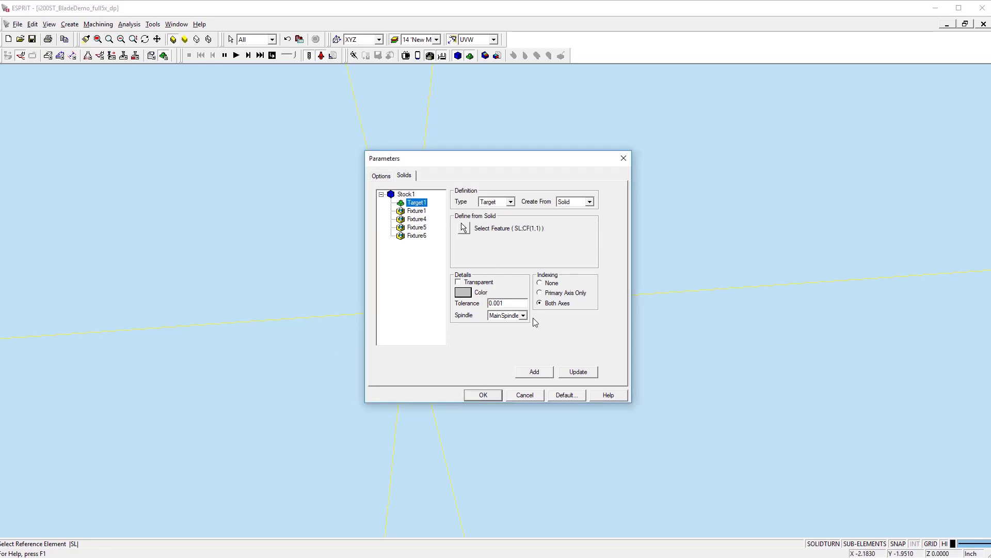
left_click_drag(504, 303, 475, 300)
type(".1")
left_click(578, 372)
left_click(477, 395)
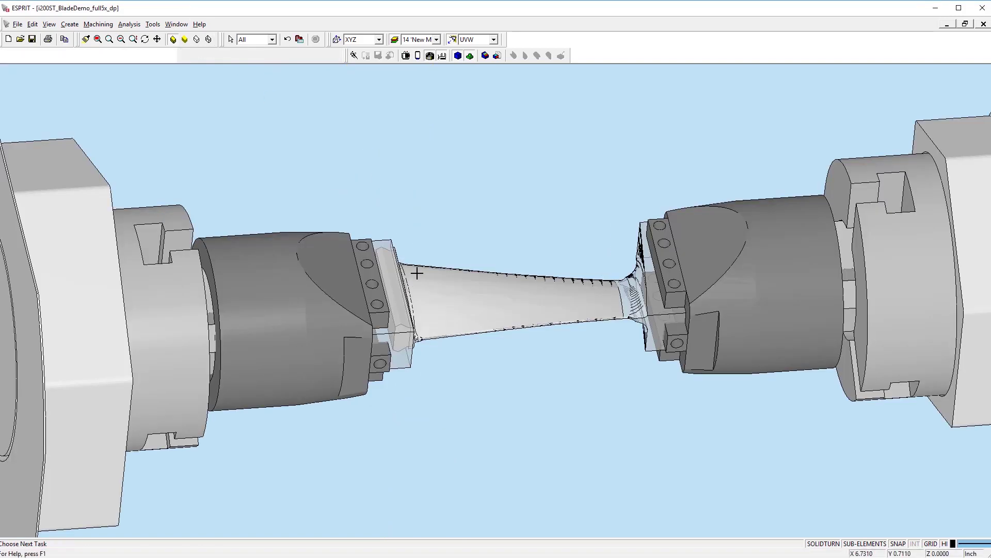
Zoom around the simulated blade, then exit the simulation back to the magenta toolpath view
scroll(462, 289, "up", 5)
scroll(459, 279, "down", 5)
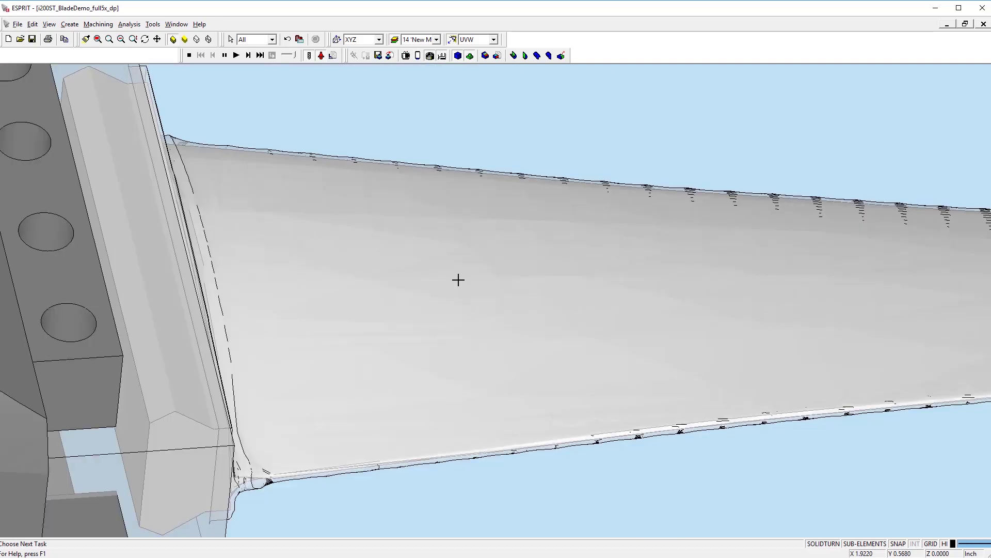
scroll(331, 297, "down", 5)
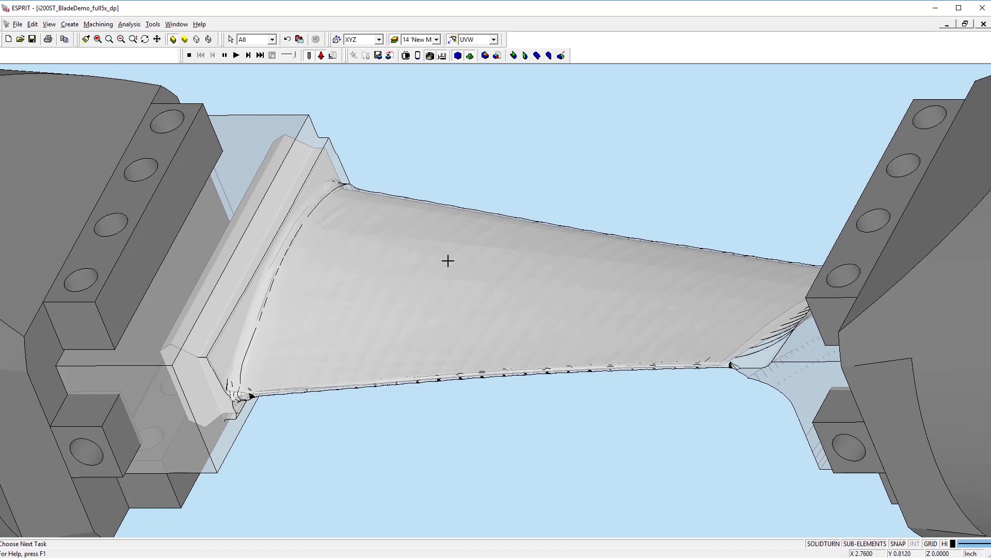
left_click(190, 56)
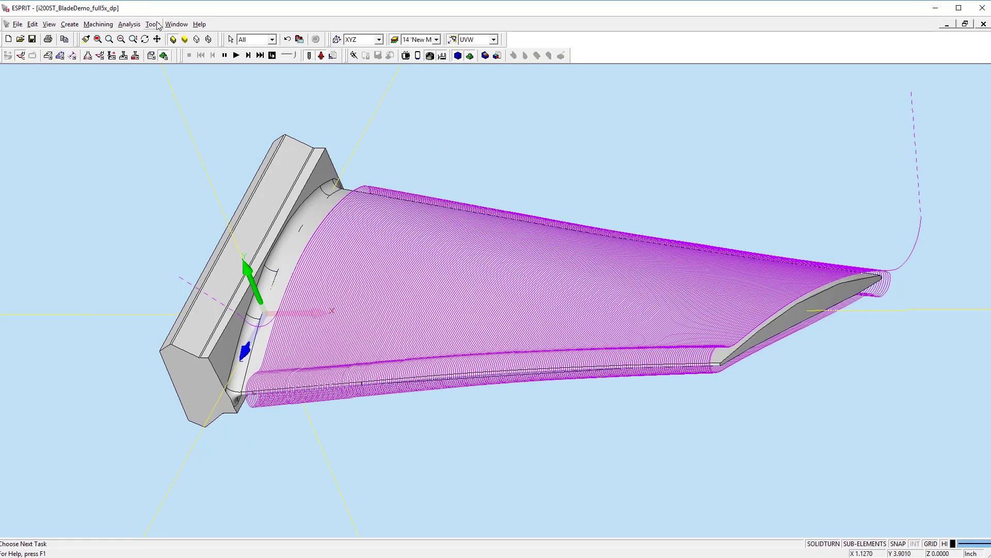
left_click(153, 24)
left_click(170, 174)
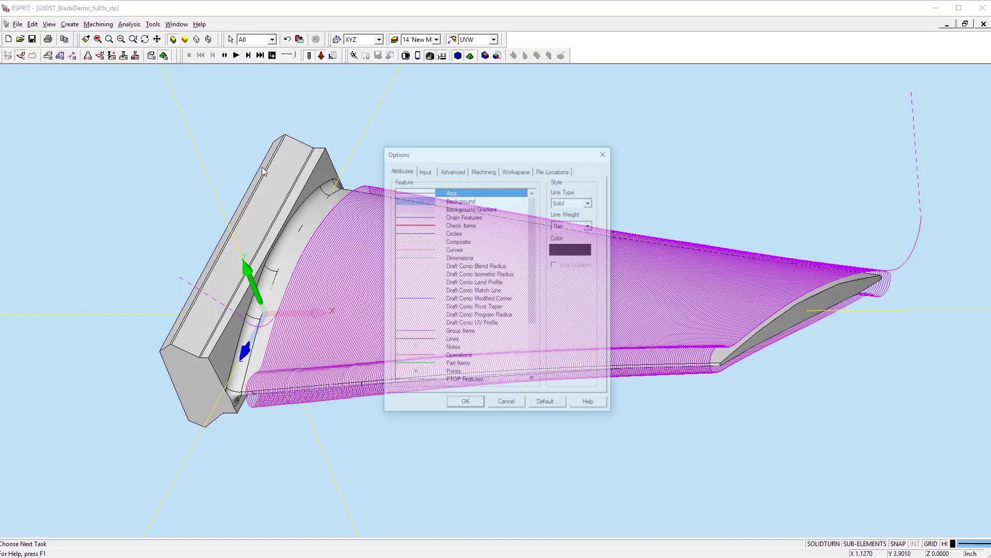
left_click(489, 172)
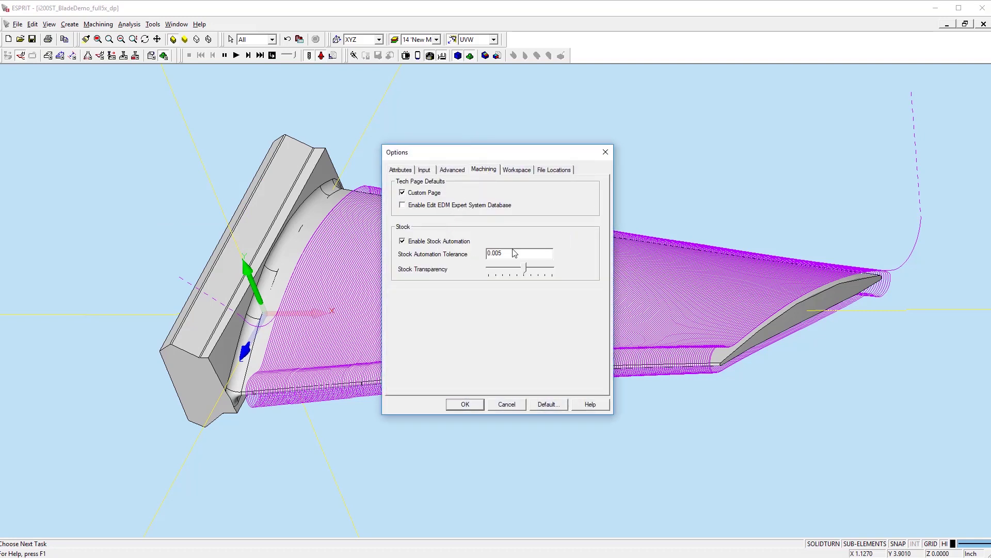
left_click_drag(504, 253, 470, 245)
left_click(465, 405)
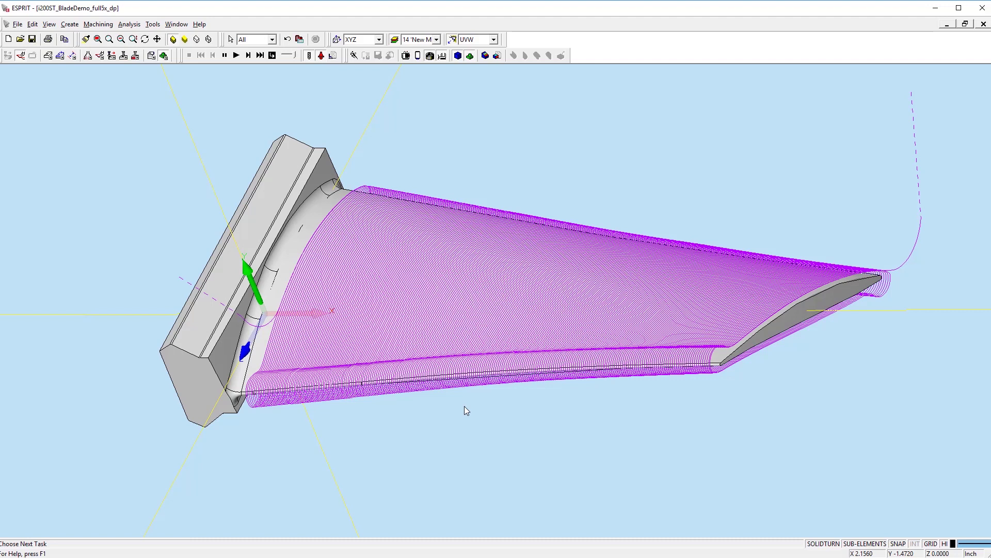
Open Analysis > Toolpath, play back the blade toolpath, and turn off Trace Tool Tip
left_click(131, 26)
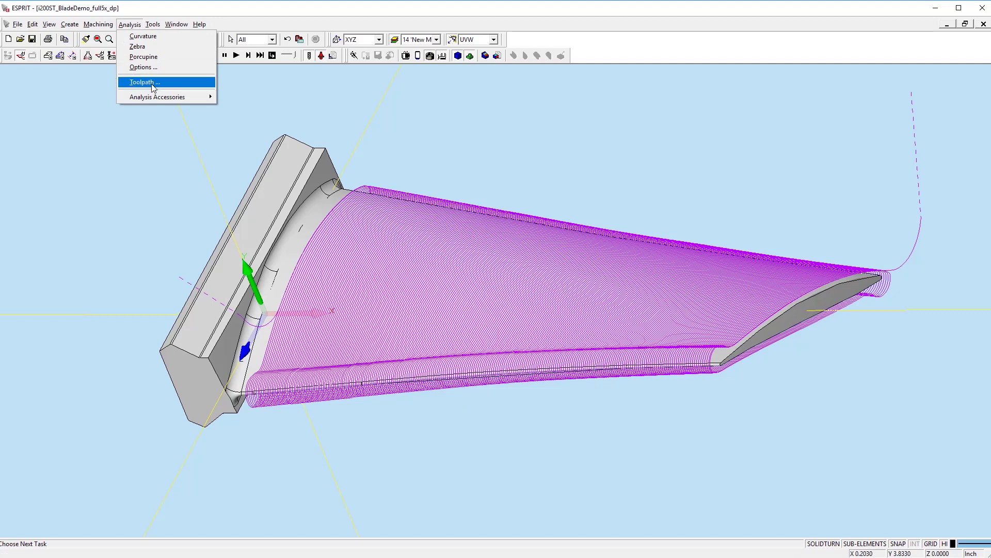
left_click(153, 84)
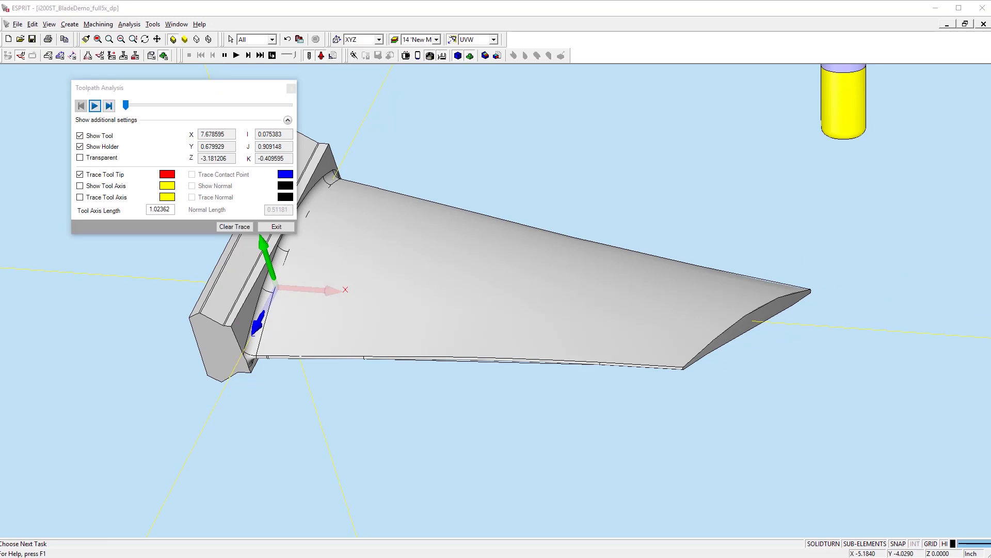
left_click(95, 107)
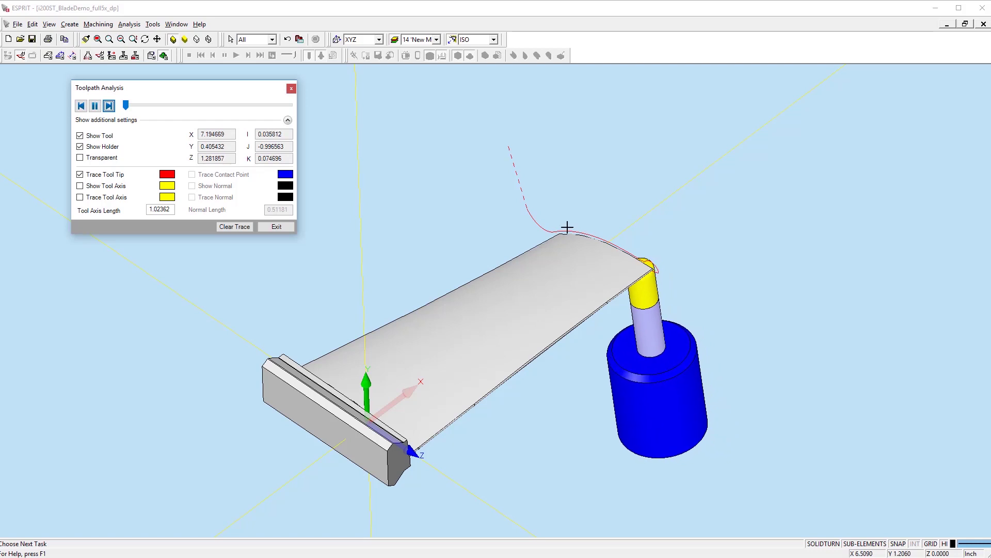
left_click(101, 175)
Replace Show Tool Axis with Trace Tool Axis and resume the toolpath playback
left_click(102, 187)
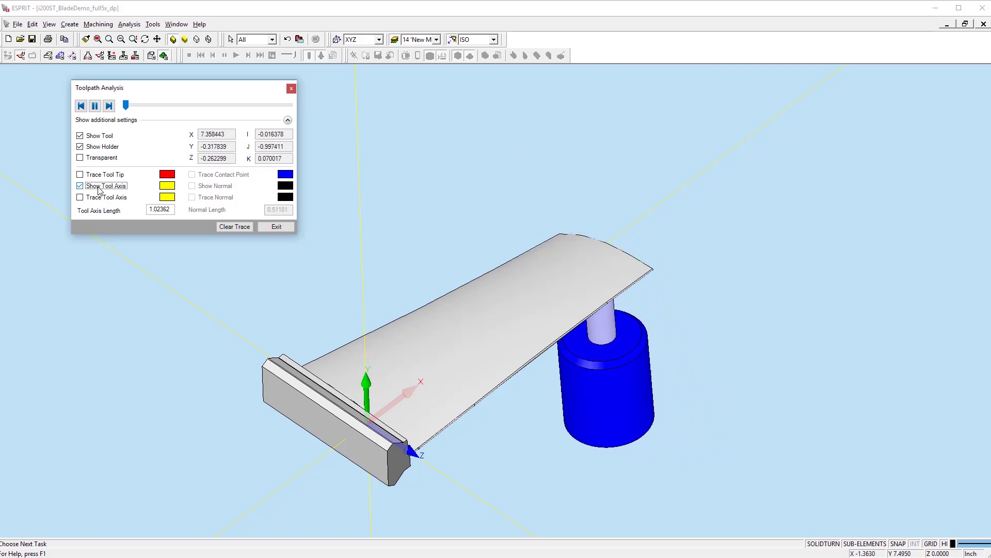
left_click(94, 106)
scroll(572, 206, "up", 6)
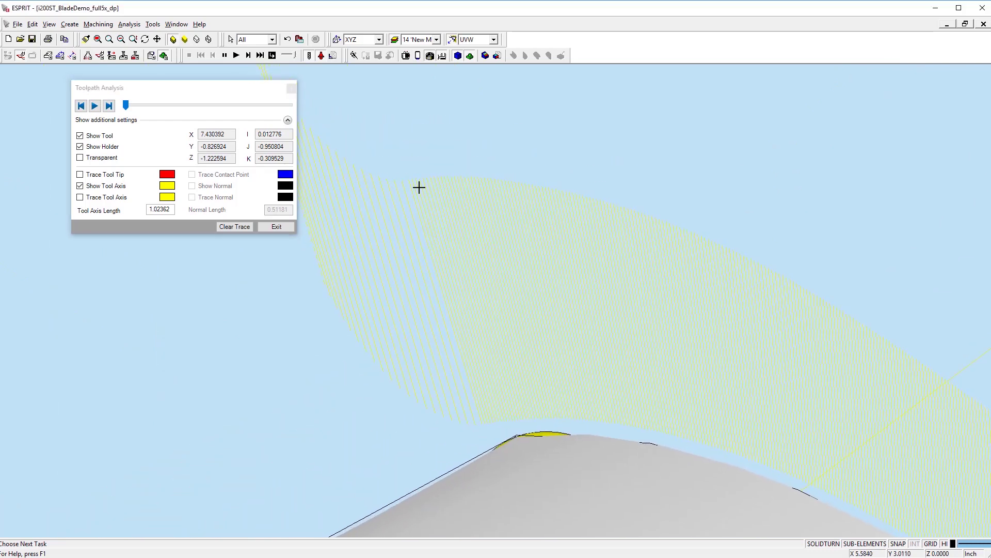
left_click(80, 186)
left_click(80, 197)
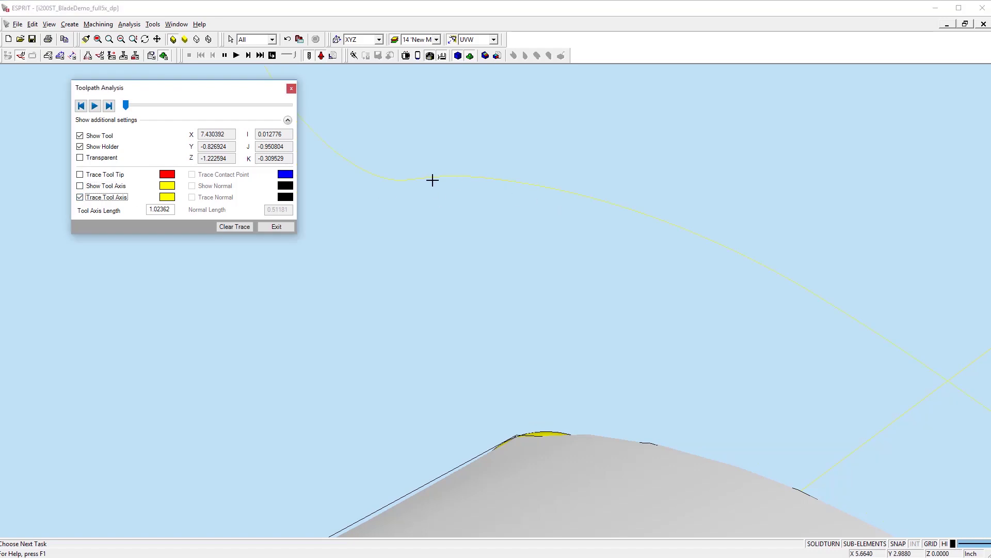
left_click(96, 107)
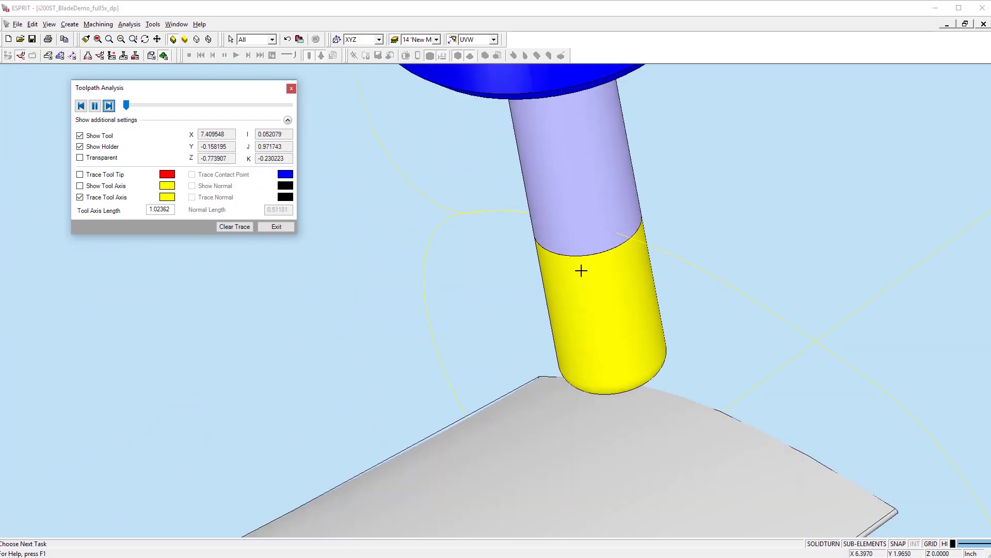
scroll(581, 270, "down", 5)
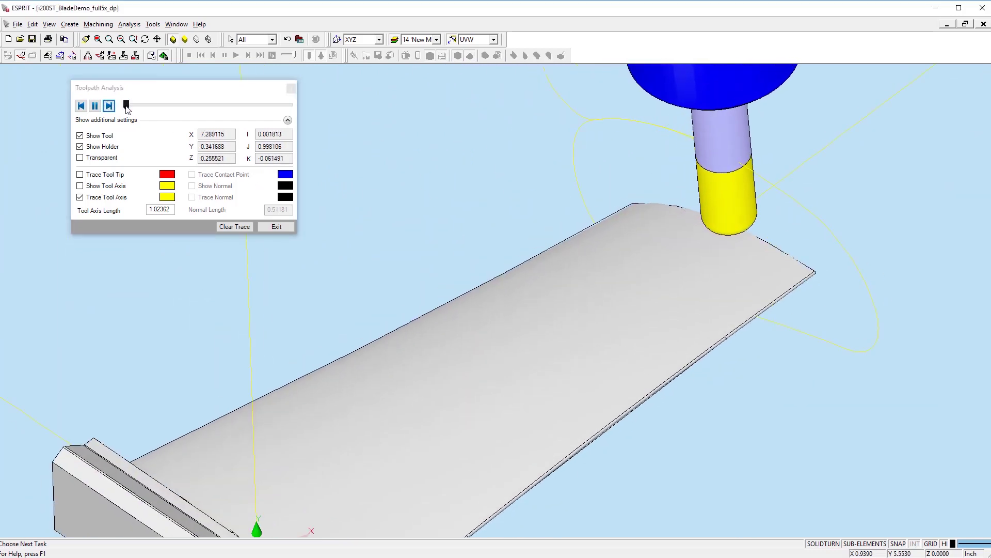
Drag the playback slider about a third along, building a dense yellow tool-axis trace around the blade tip
left_click_drag(126, 108, 179, 107)
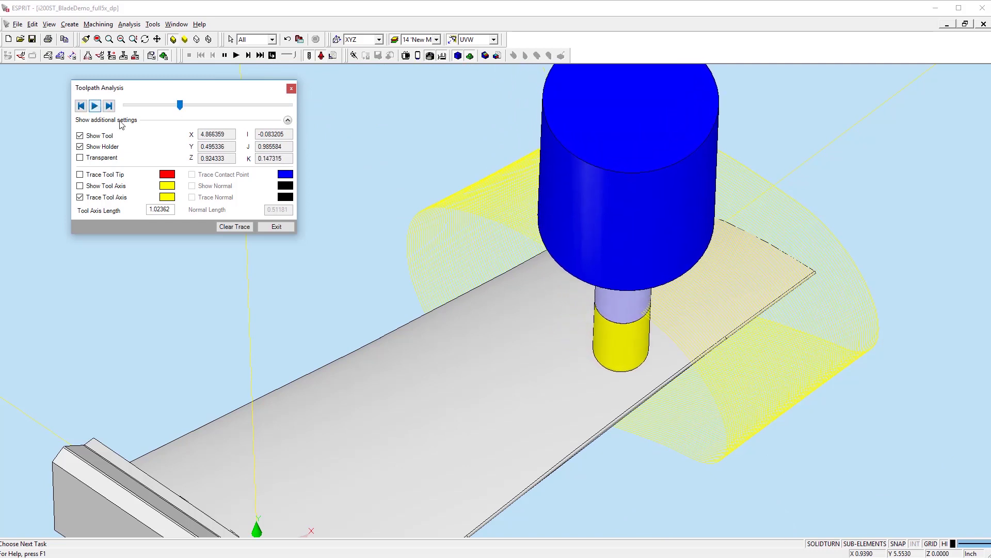